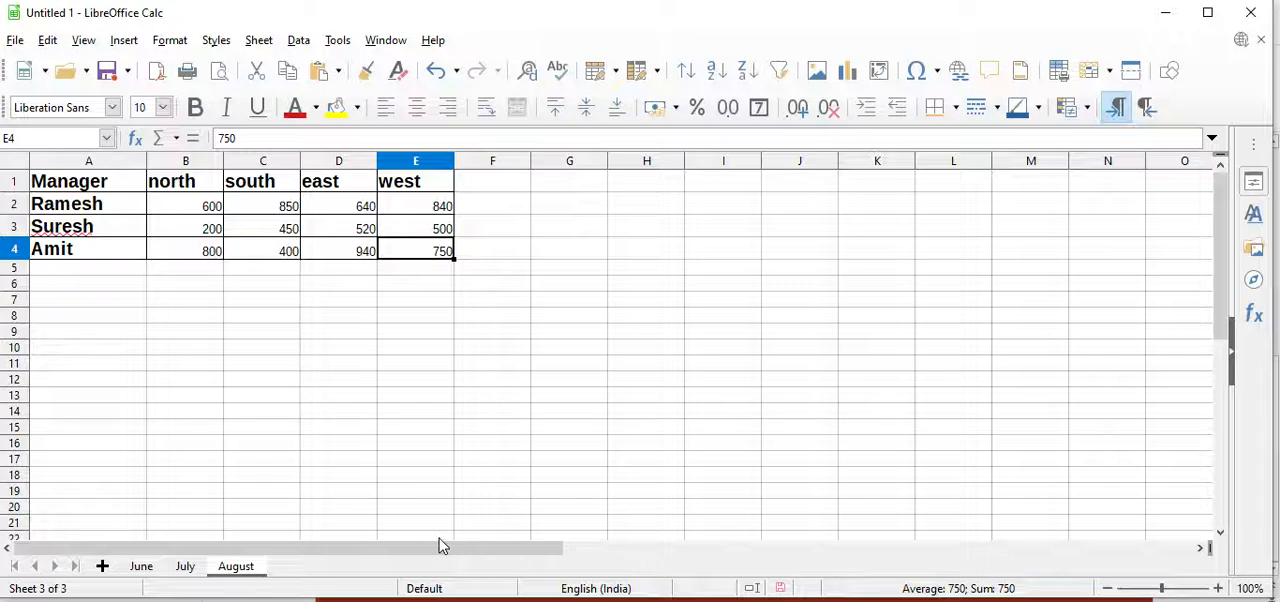
Review the data on the June, July and August sheets
click(151, 573)
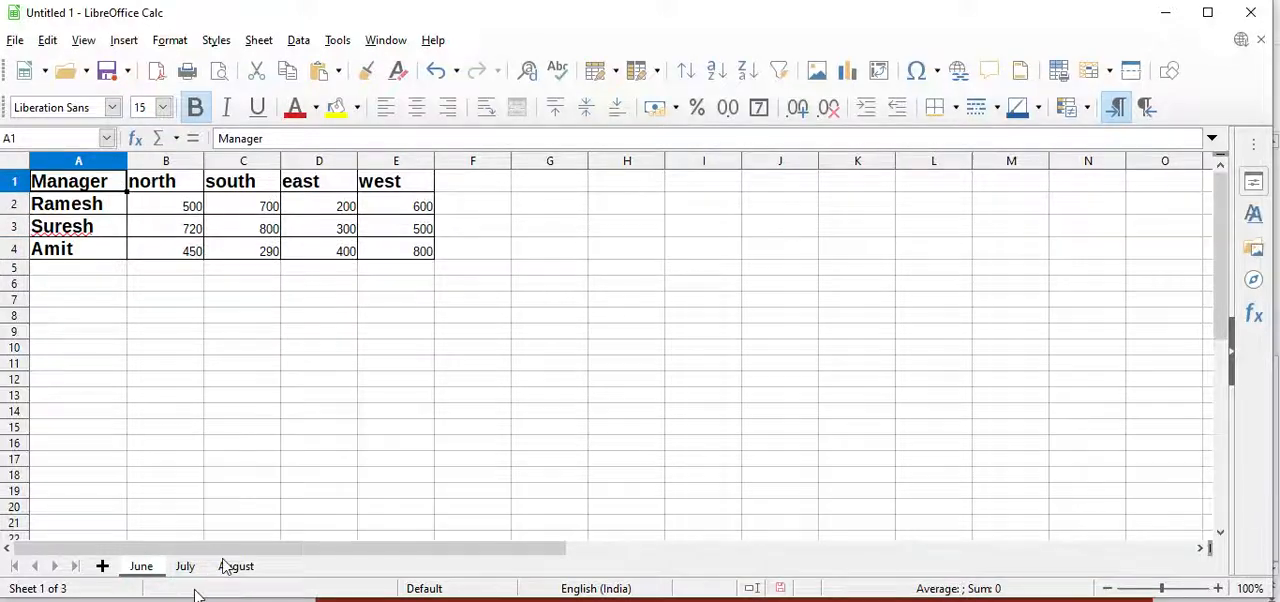
click(190, 566)
click(232, 568)
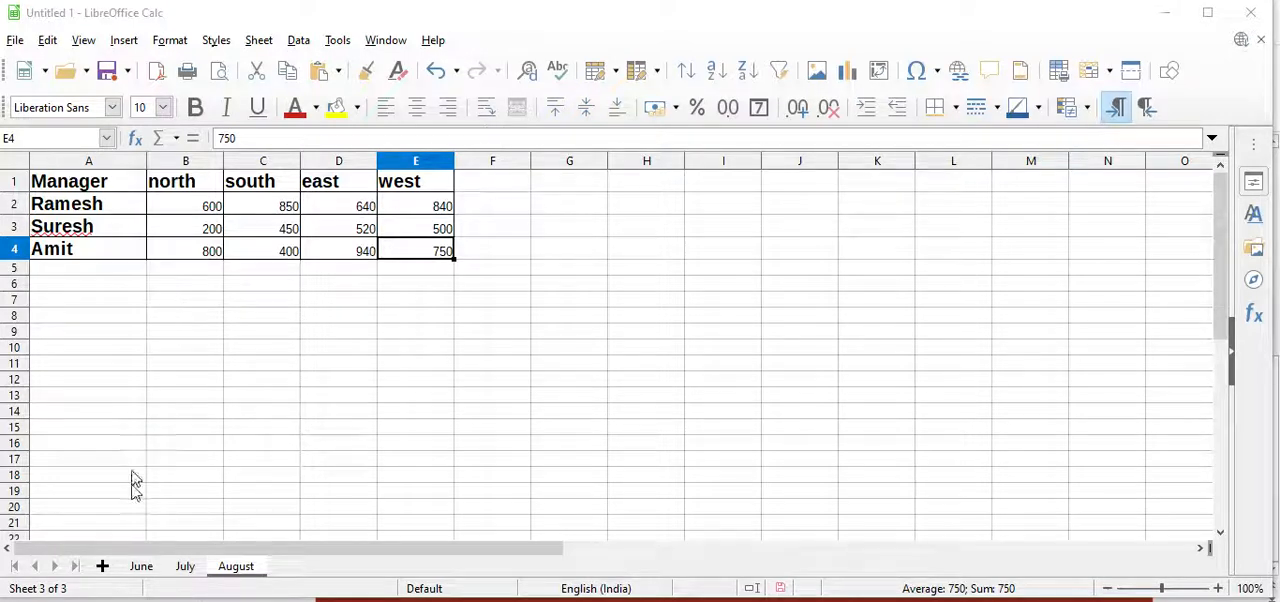
Add a new sheet and open the Consolidate dialog on it, keeping Sum as the function
click(102, 566)
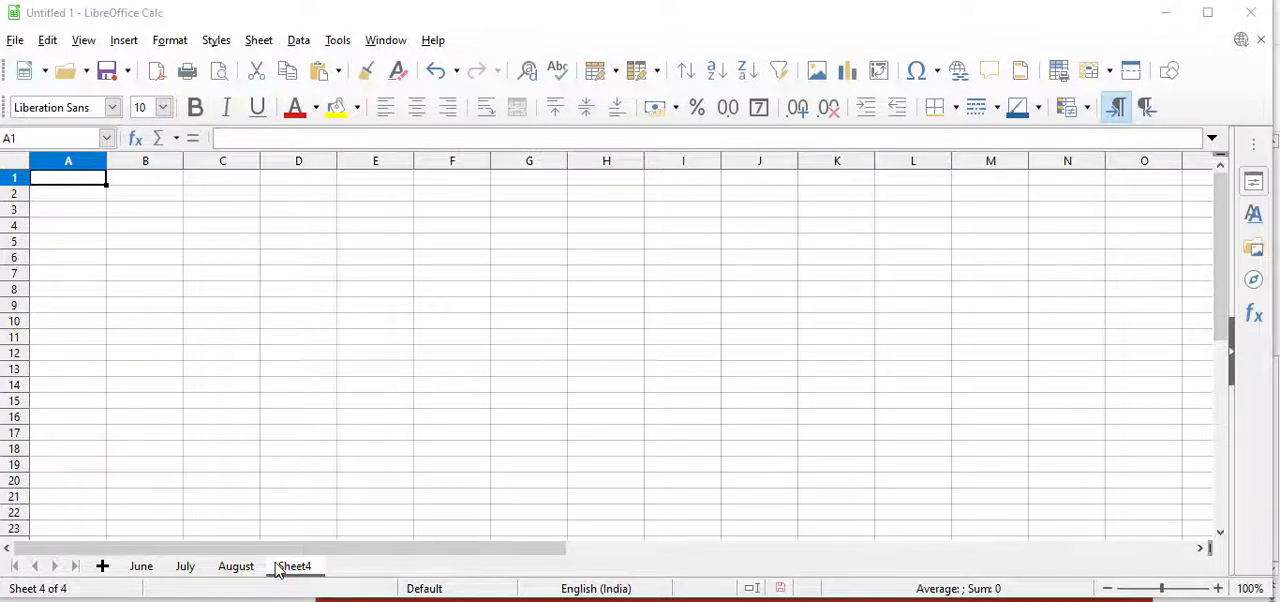
click(300, 42)
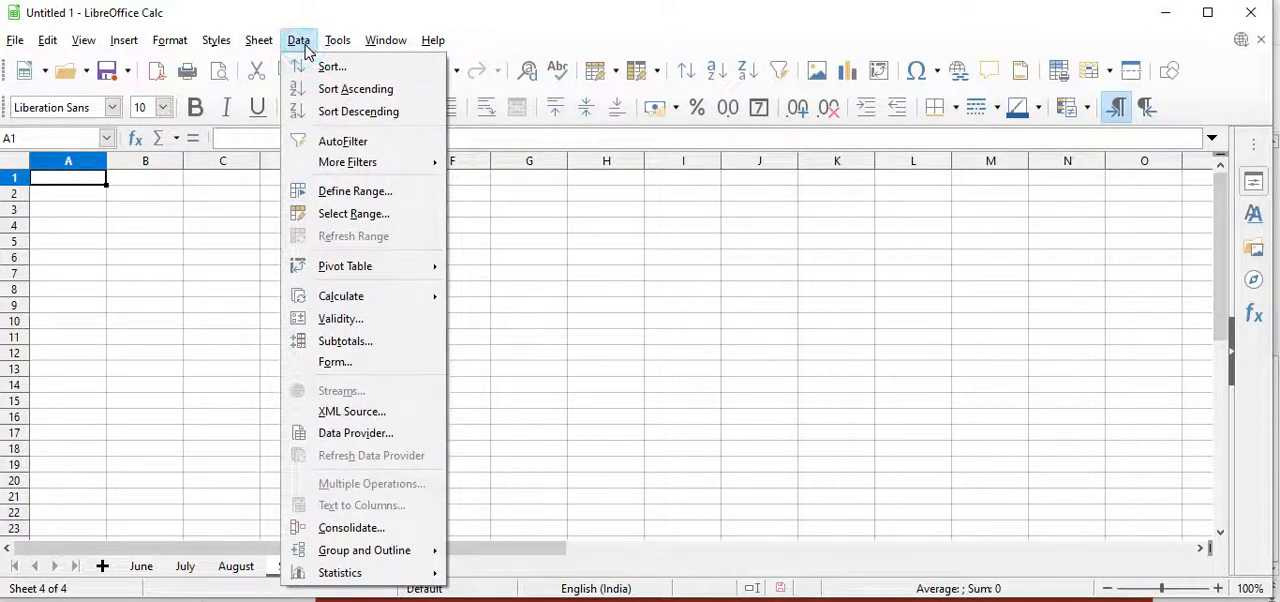
click(350, 528)
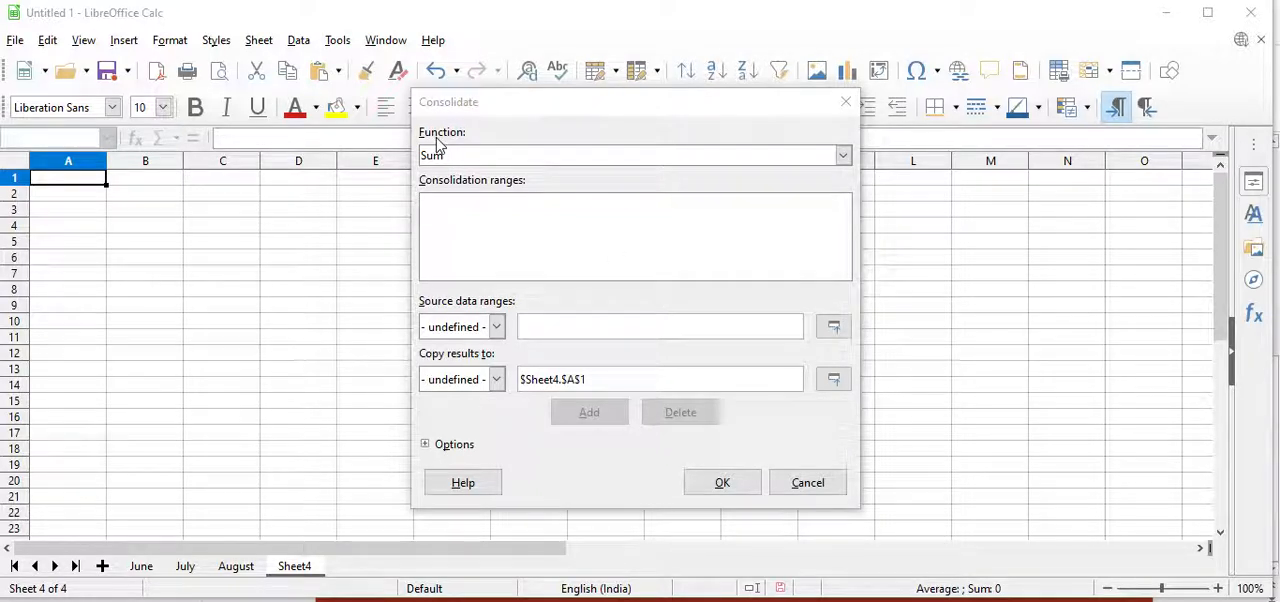
click(843, 156)
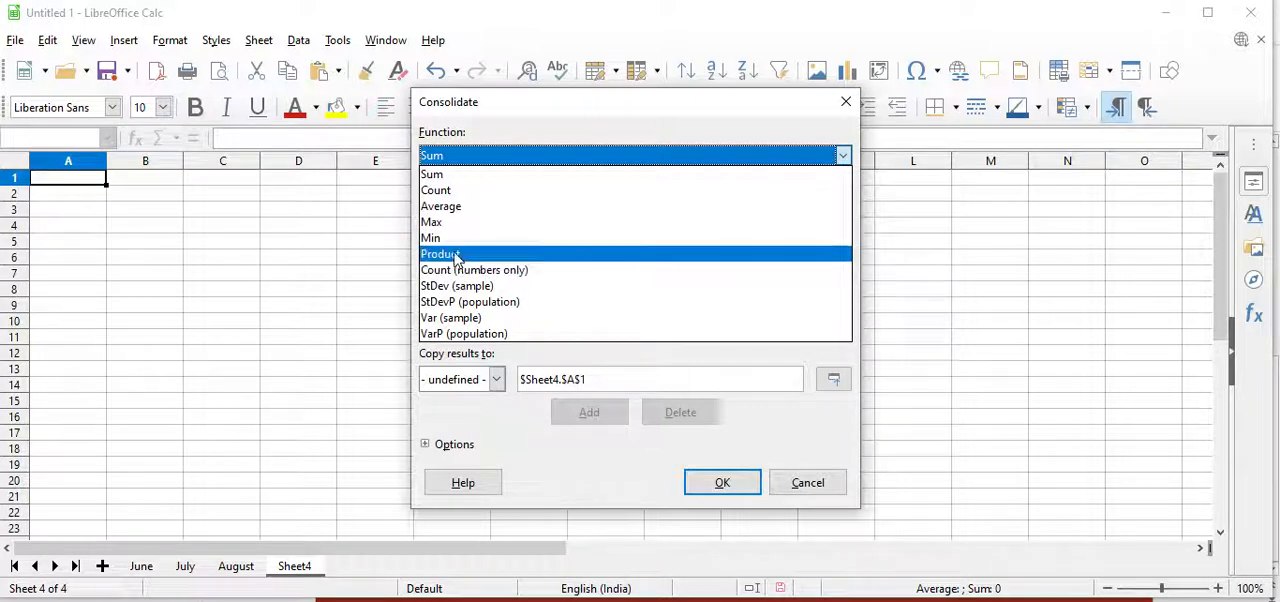
click(441, 160)
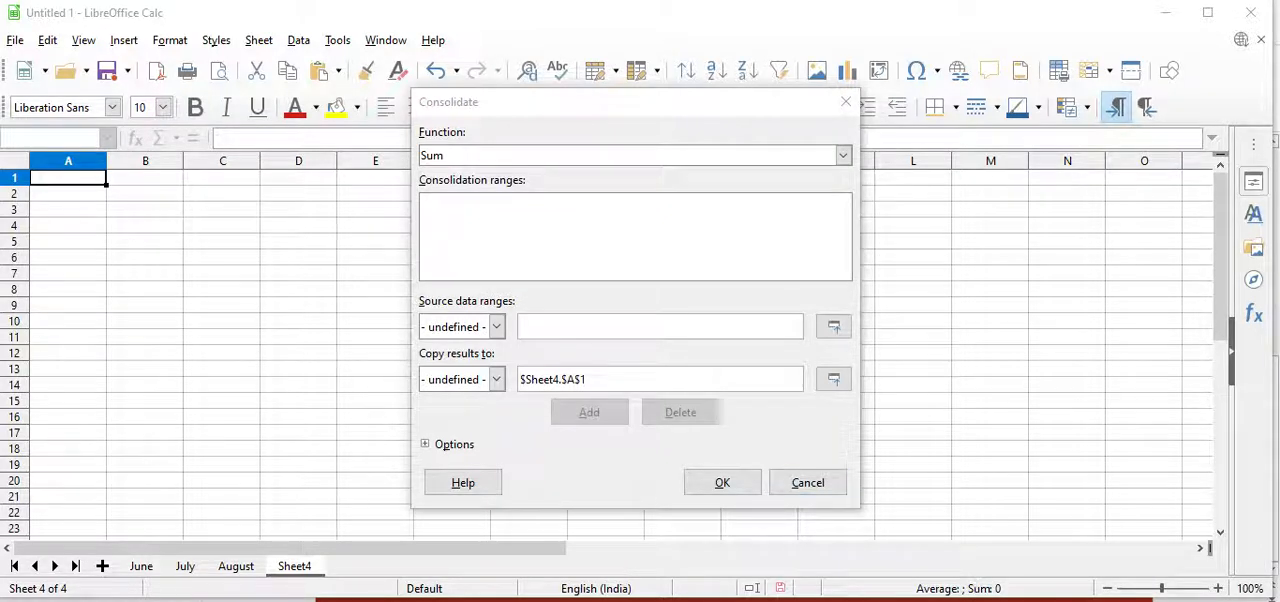
click(496, 333)
click(497, 335)
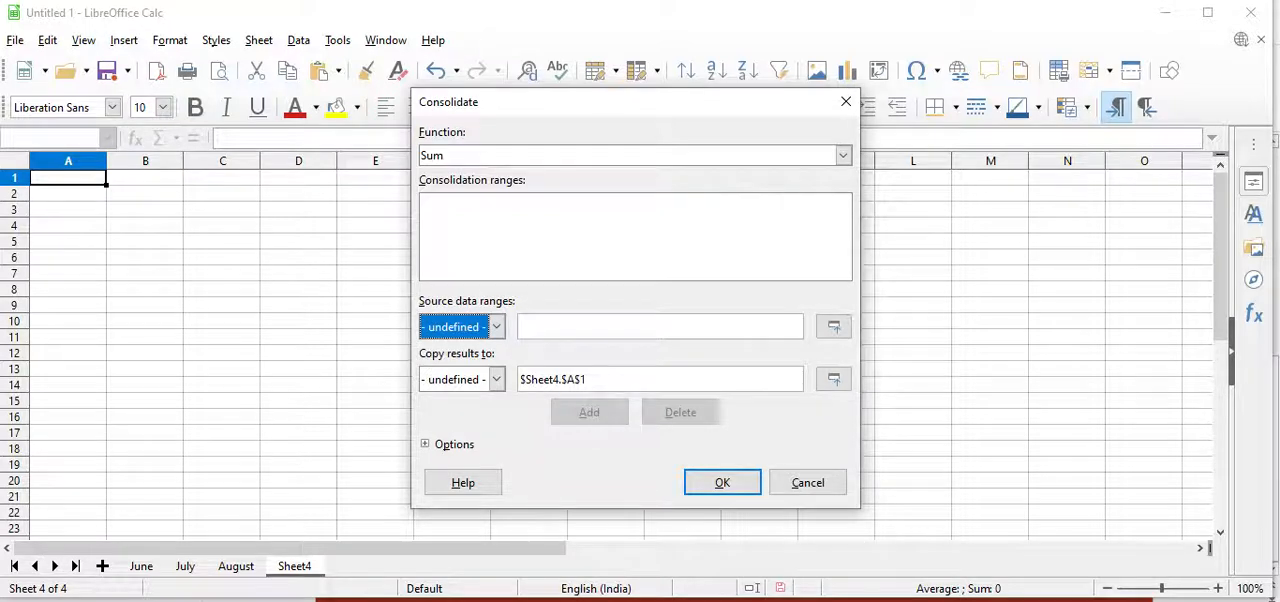
Add the June sheet's range A1:E4 to the consolidation ranges
click(141, 566)
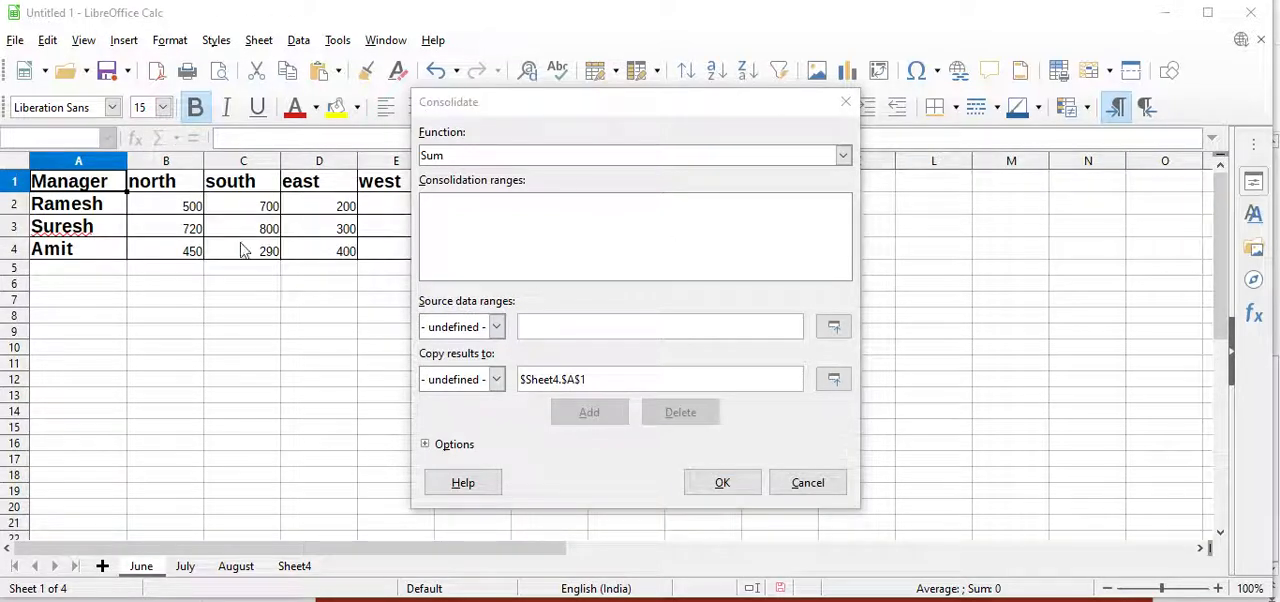
click(510, 108)
drag(510, 115, 660, 118)
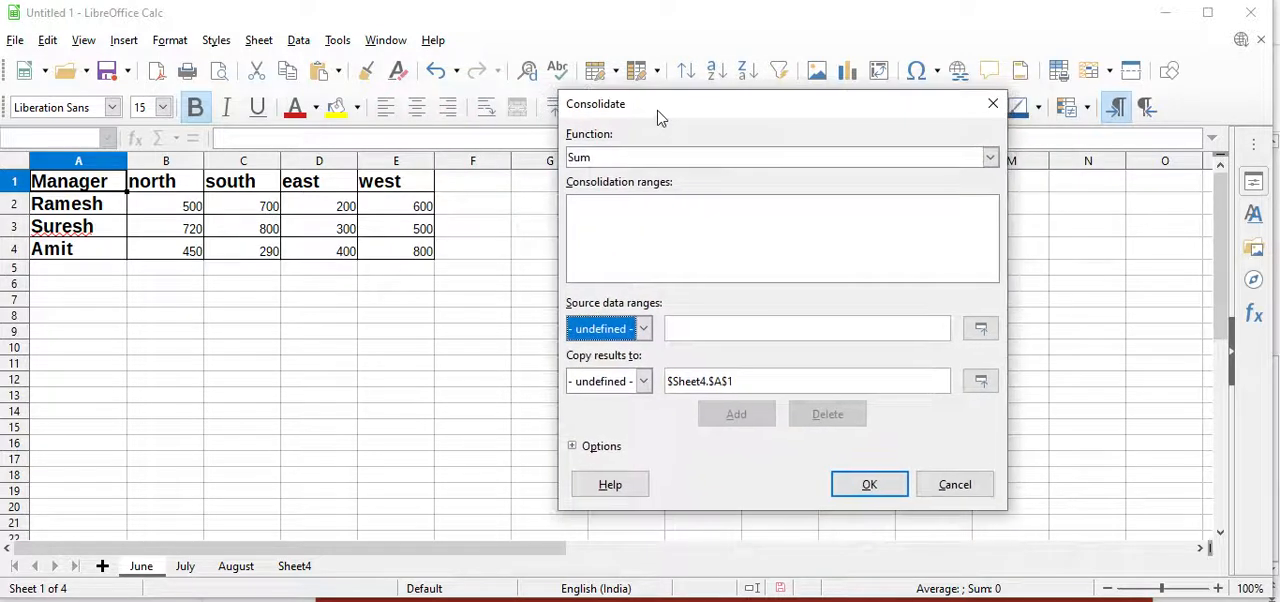
click(72, 190)
drag(72, 190, 426, 258)
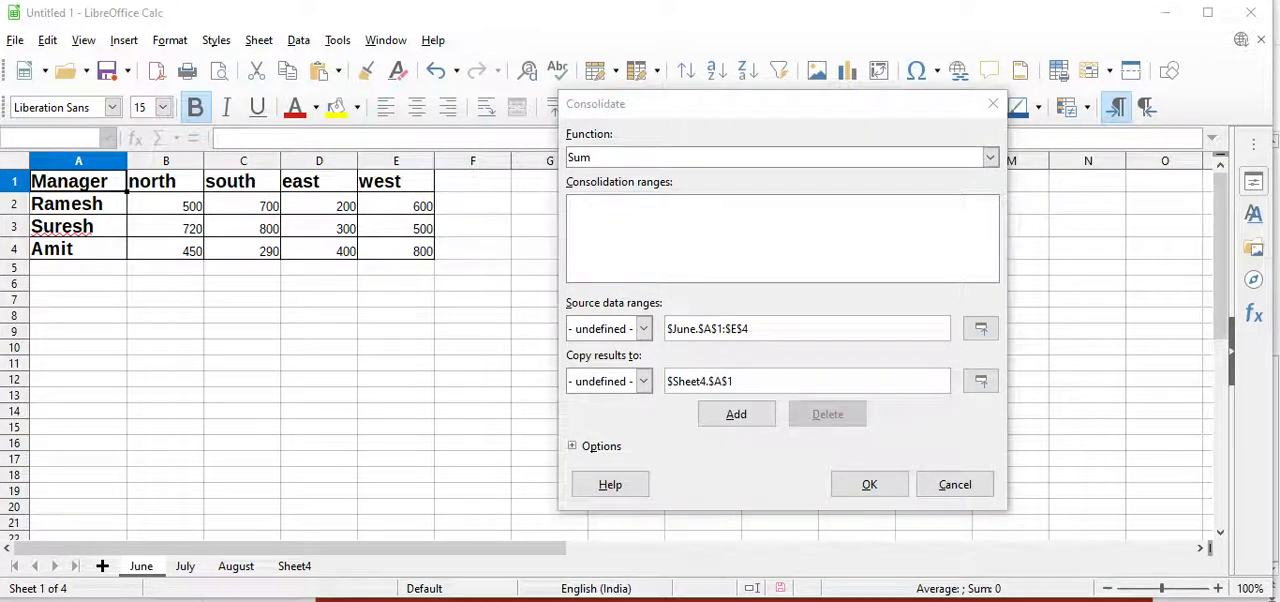
click(737, 428)
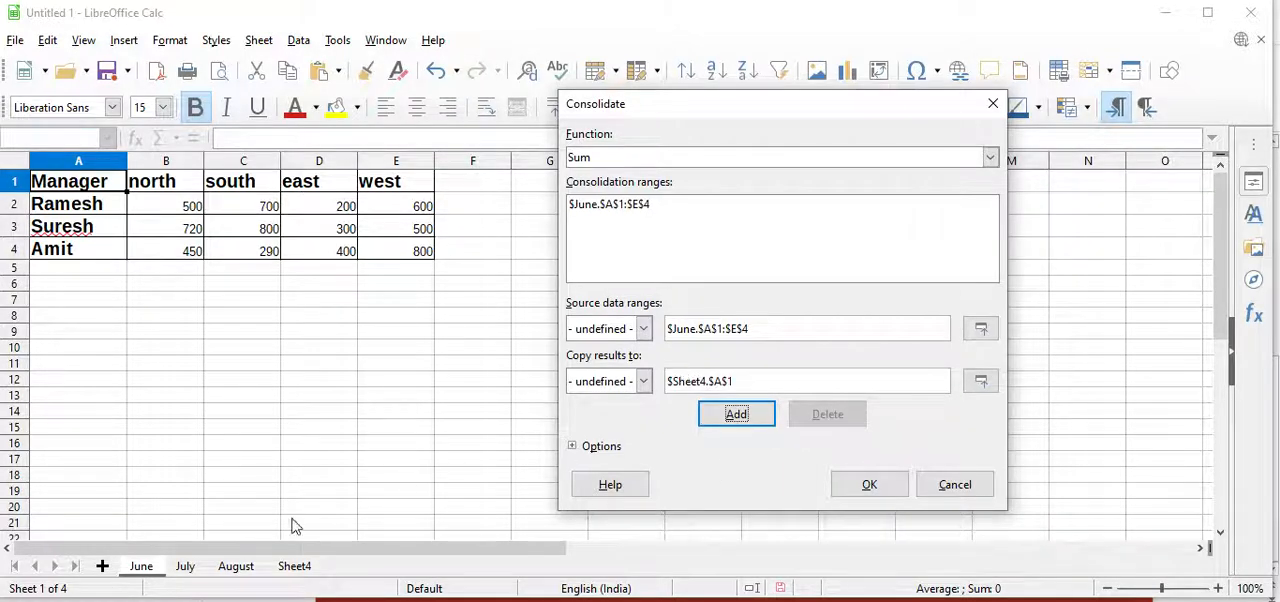
Add the July sheet's range A1:E4 to the consolidation ranges
click(187, 567)
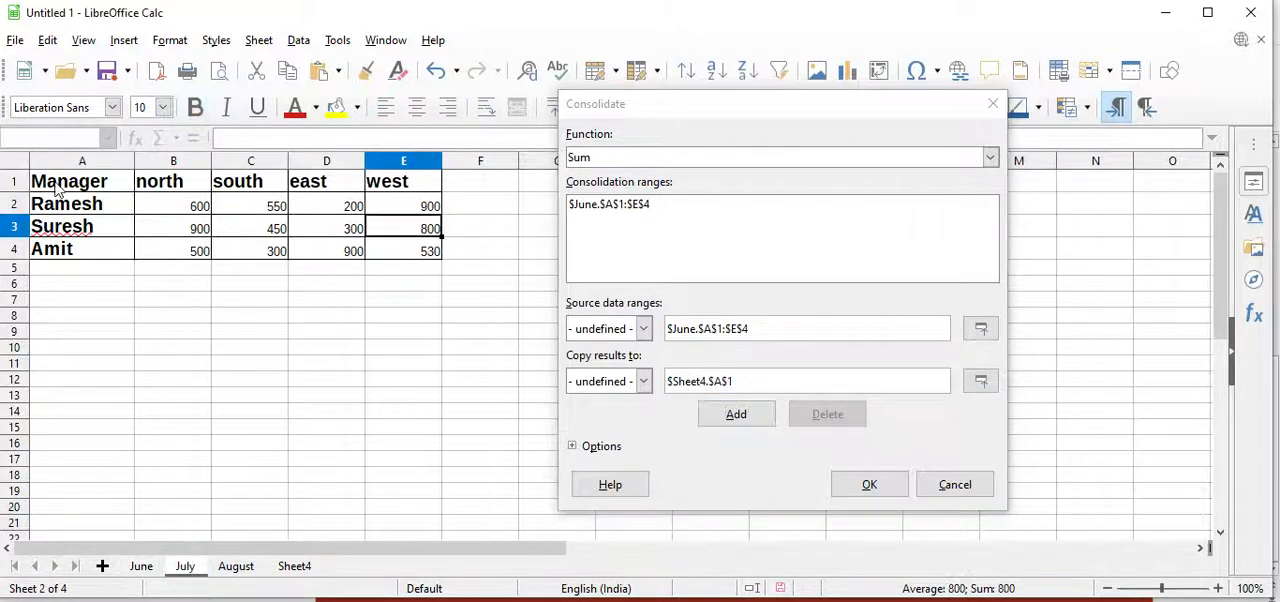
drag(57, 190, 426, 250)
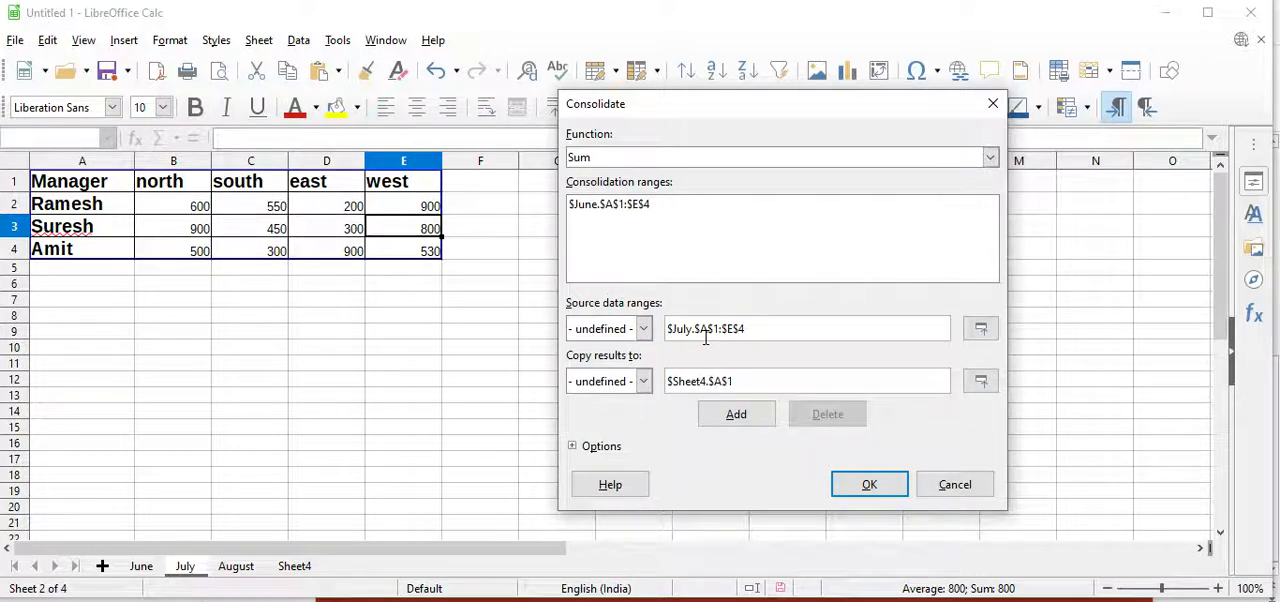
click(736, 414)
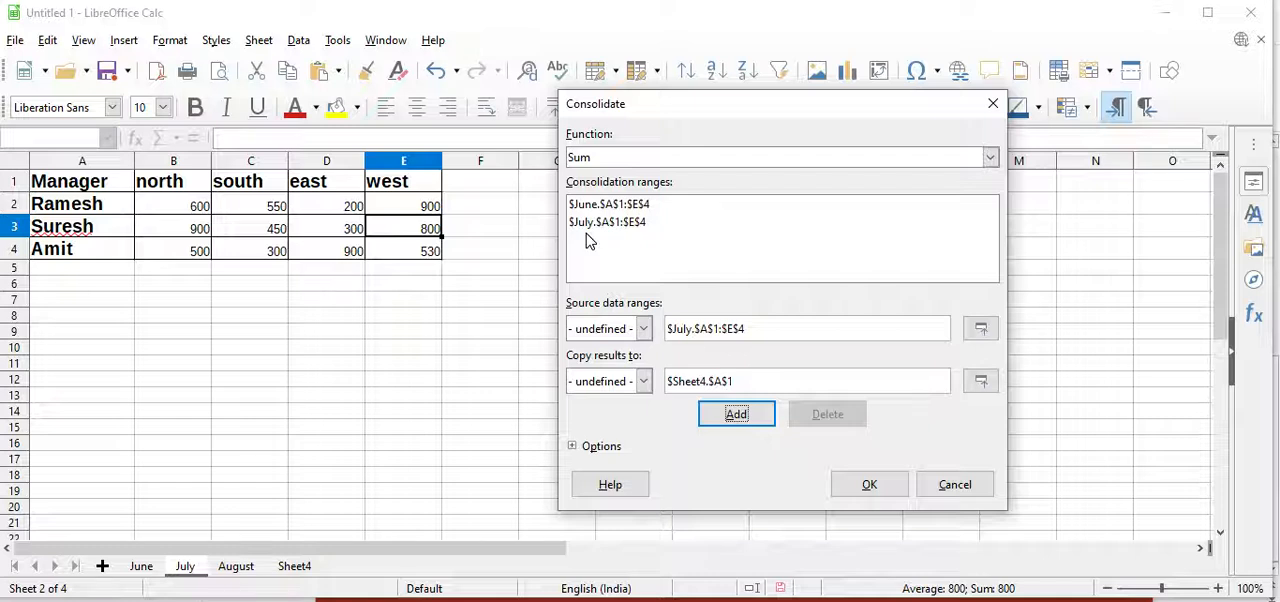
Add the August sheet's range A1:E4 to the consolidation ranges
click(237, 566)
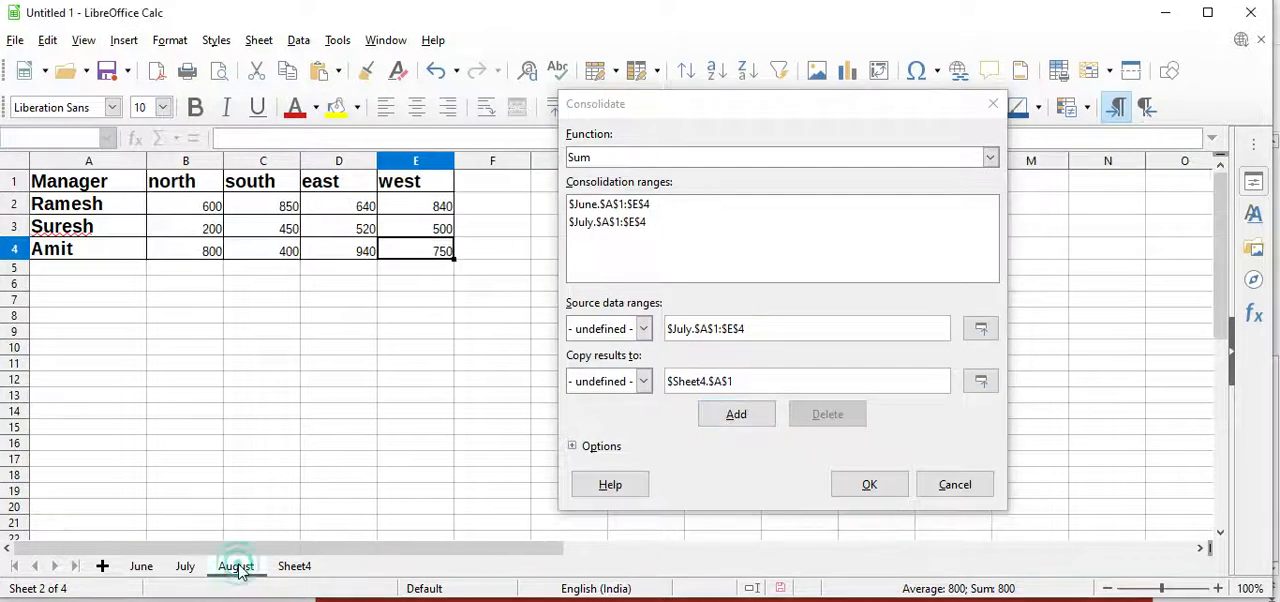
drag(88, 190, 437, 251)
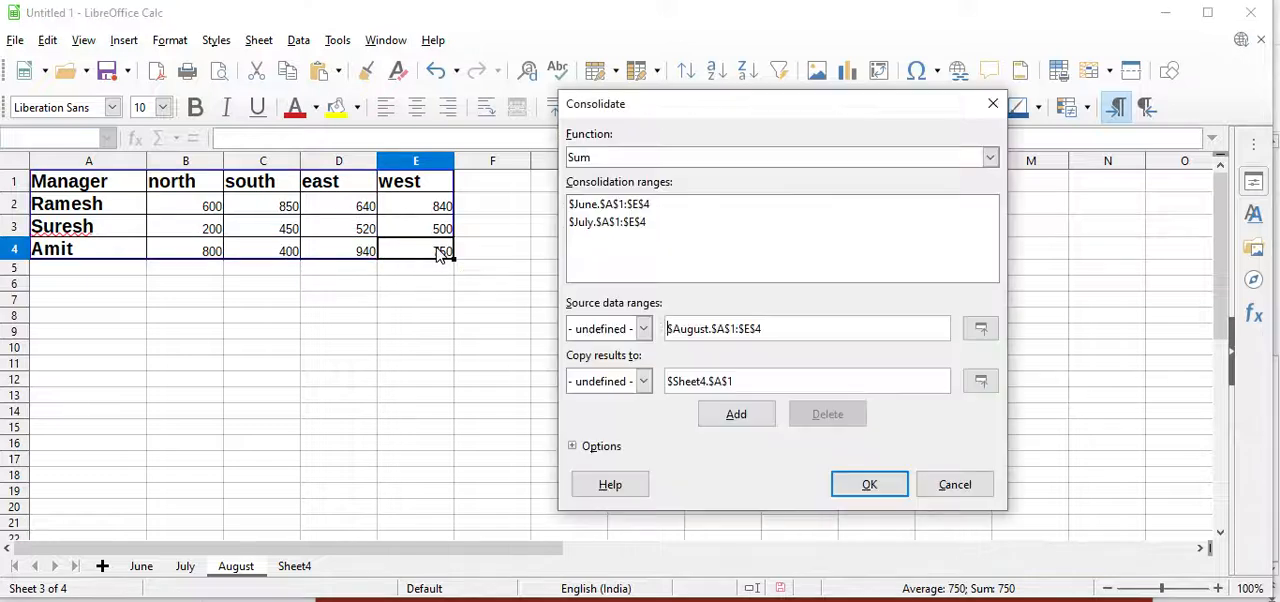
click(734, 422)
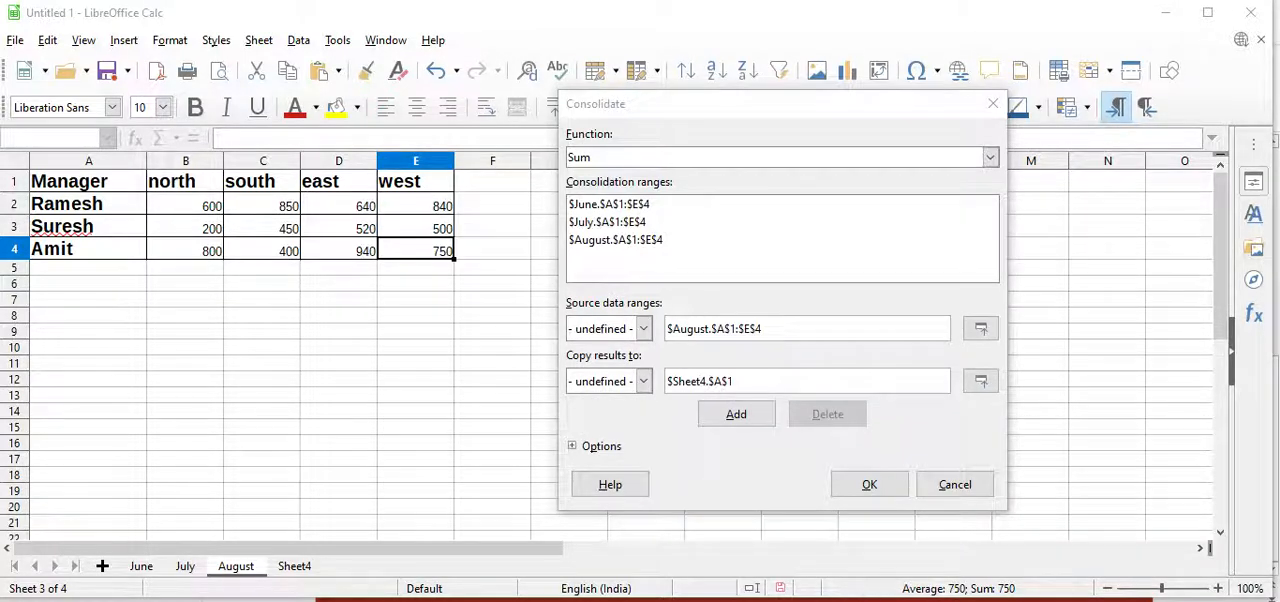
Consolidate into Sheet4 at A1 with row labels and link to source data enabled
click(294, 566)
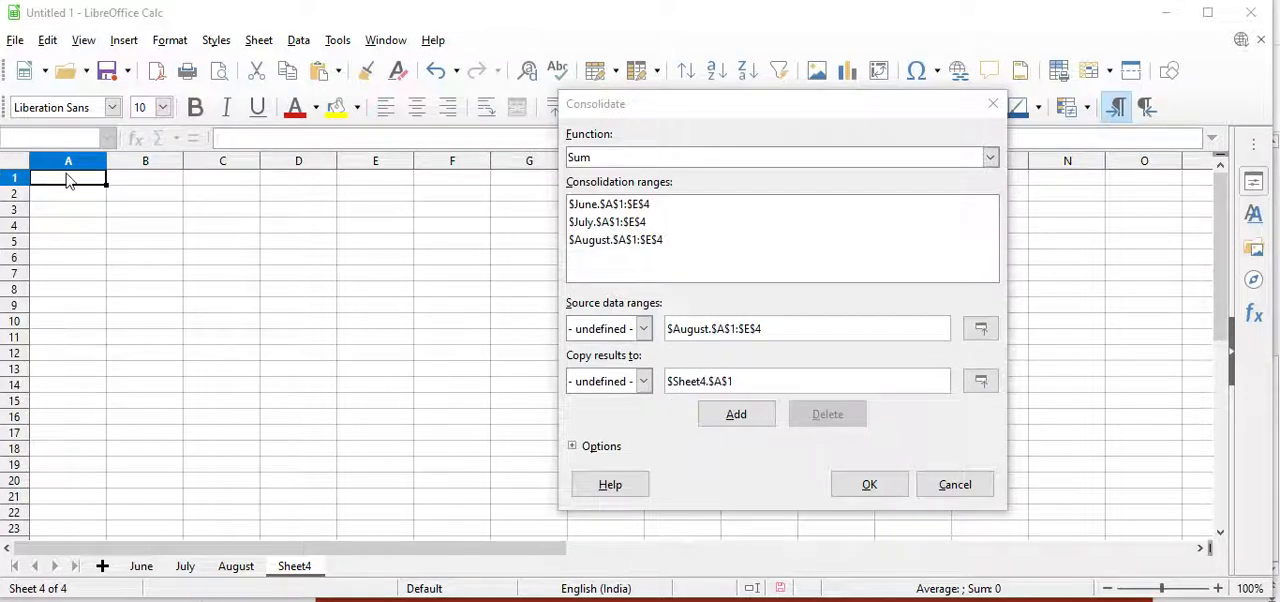
drag(68, 180, 350, 243)
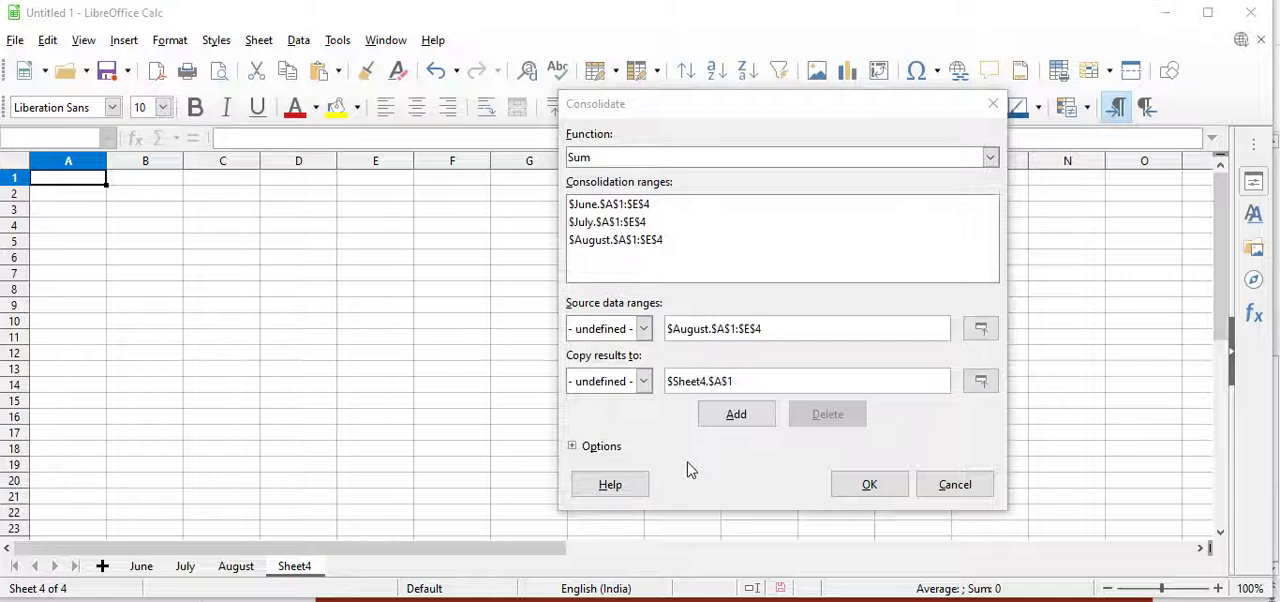
click(598, 447)
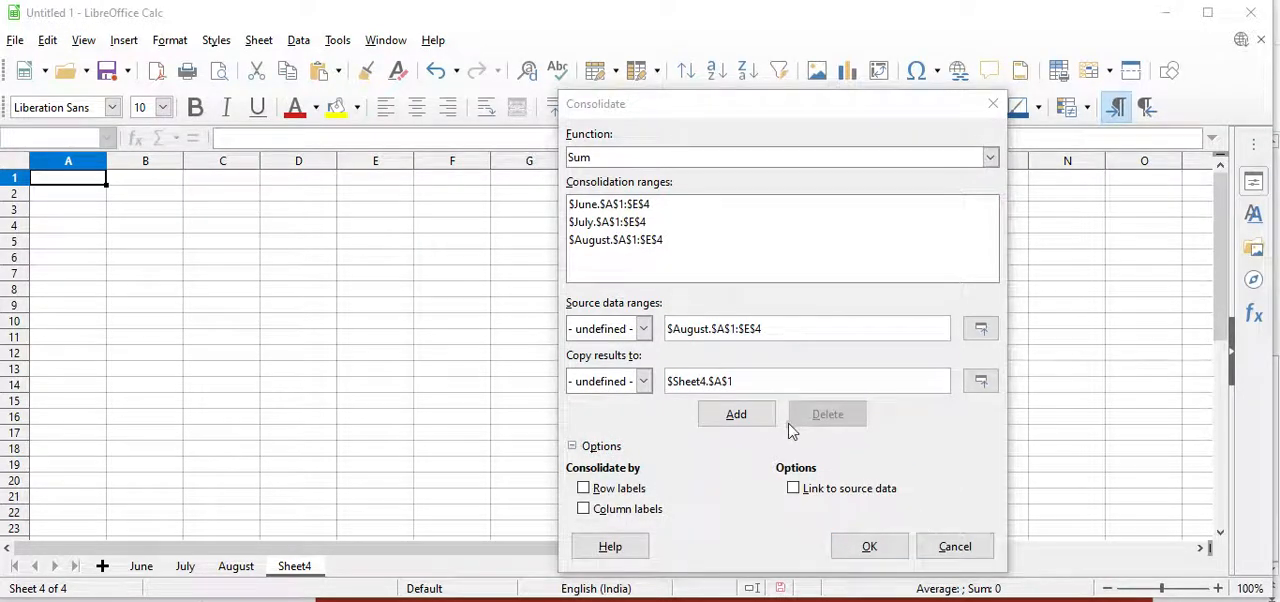
click(840, 492)
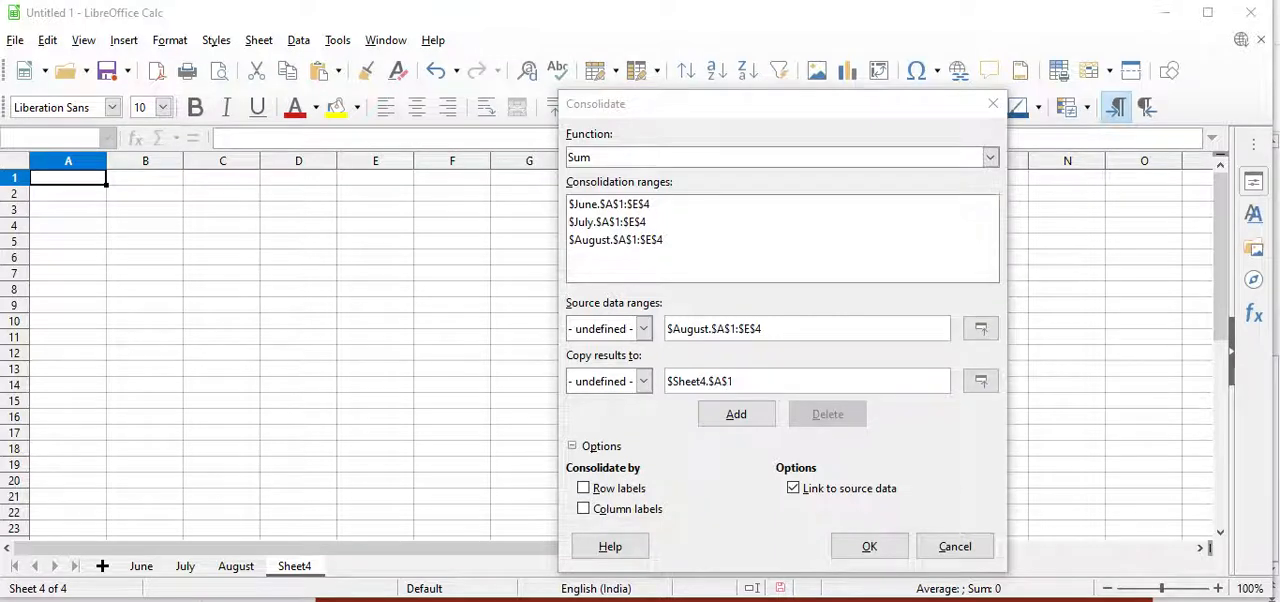
key(alt+r)
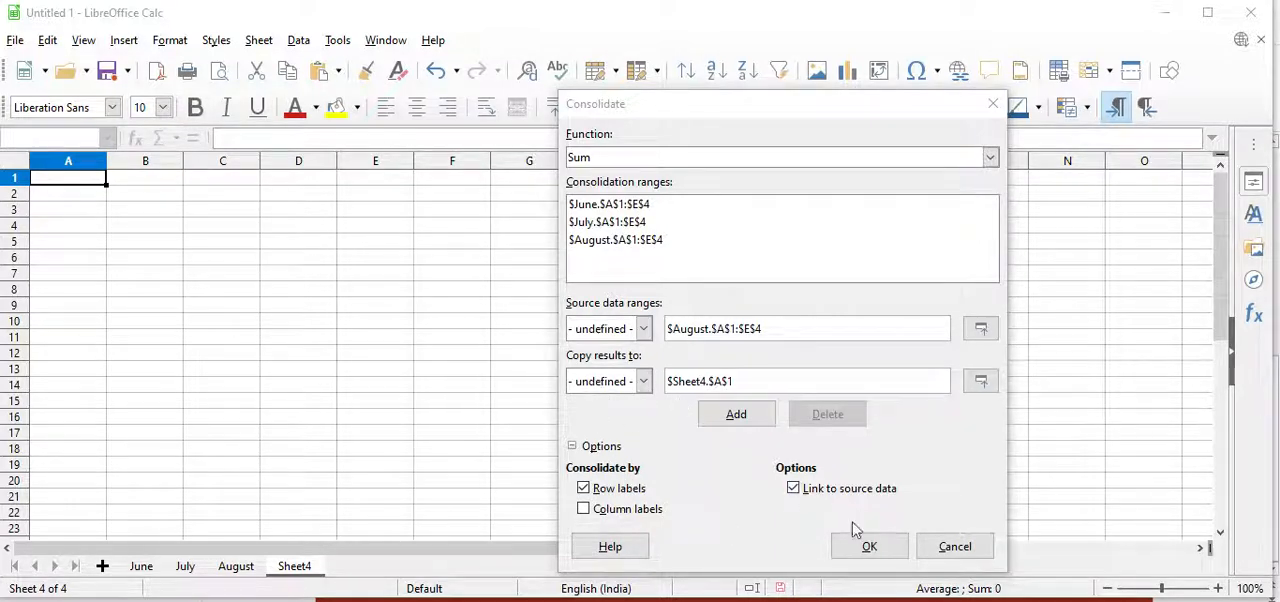
click(875, 553)
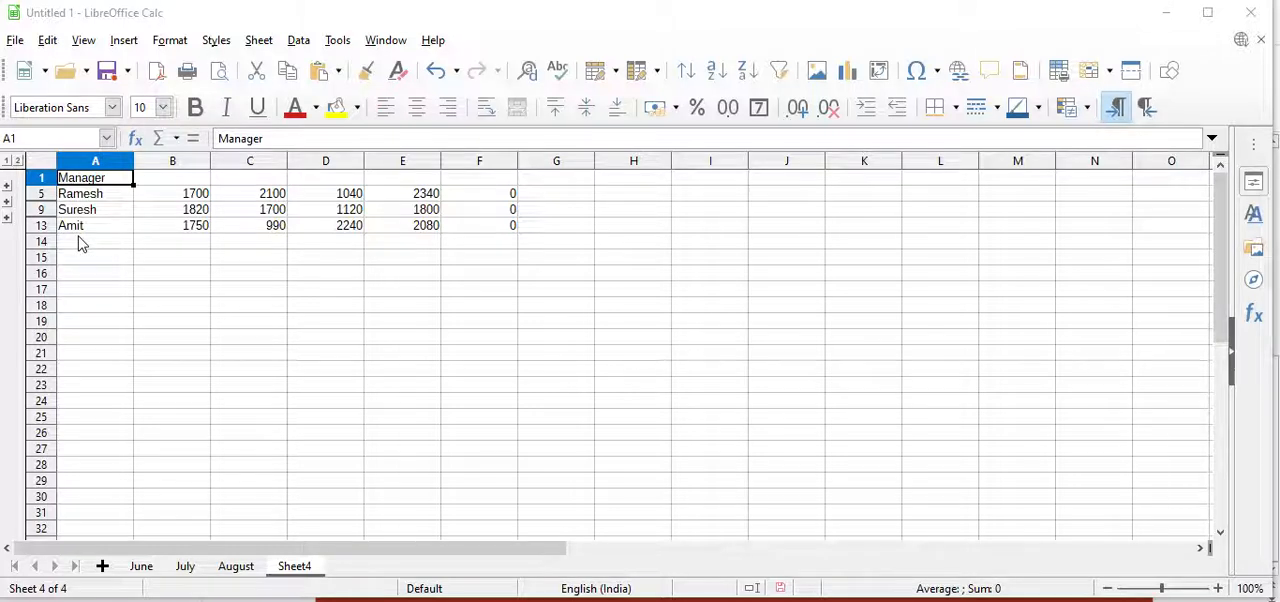
Expand and collapse each manager's outline group to inspect the monthly detail rows
click(7, 187)
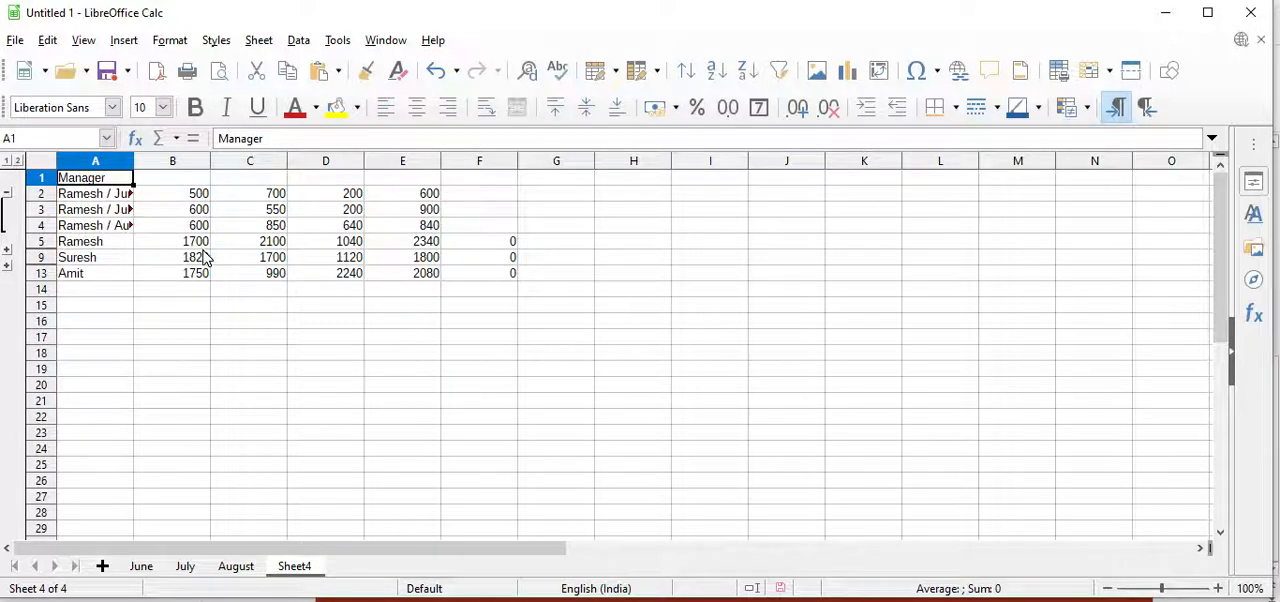
click(7, 195)
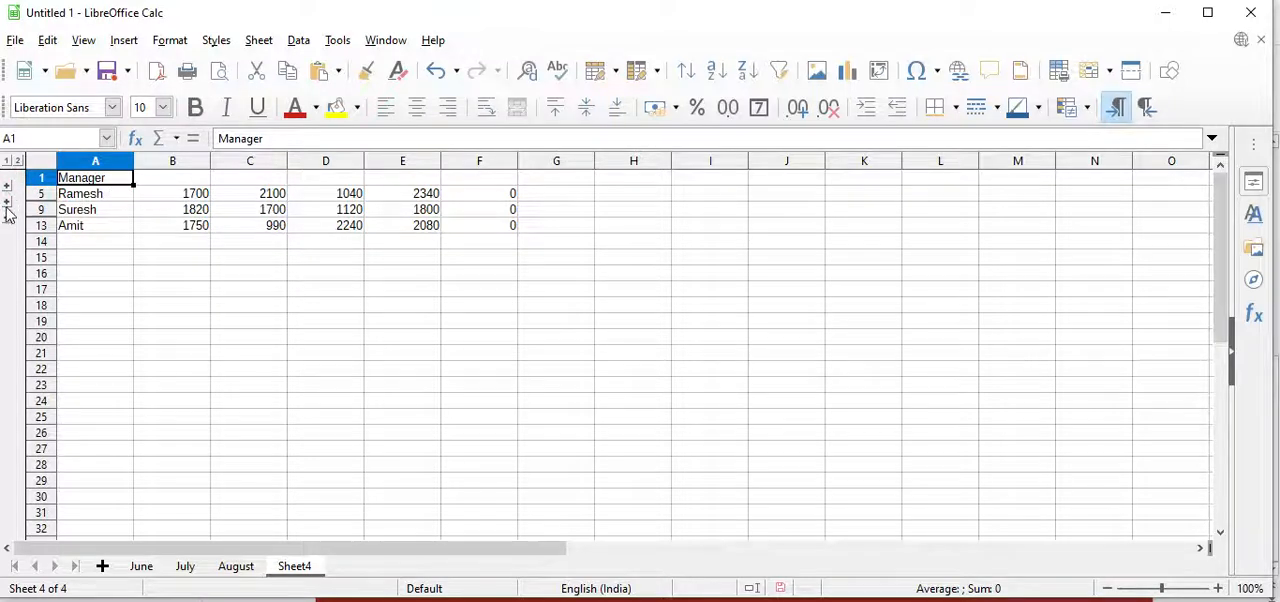
click(7, 206)
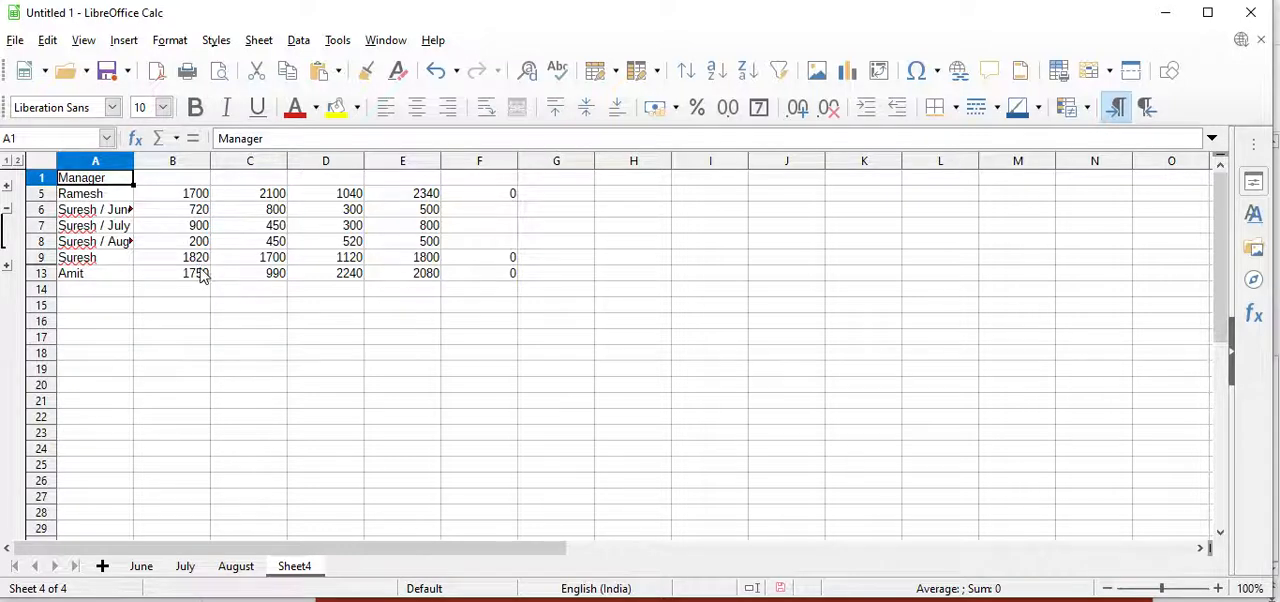
click(7, 210)
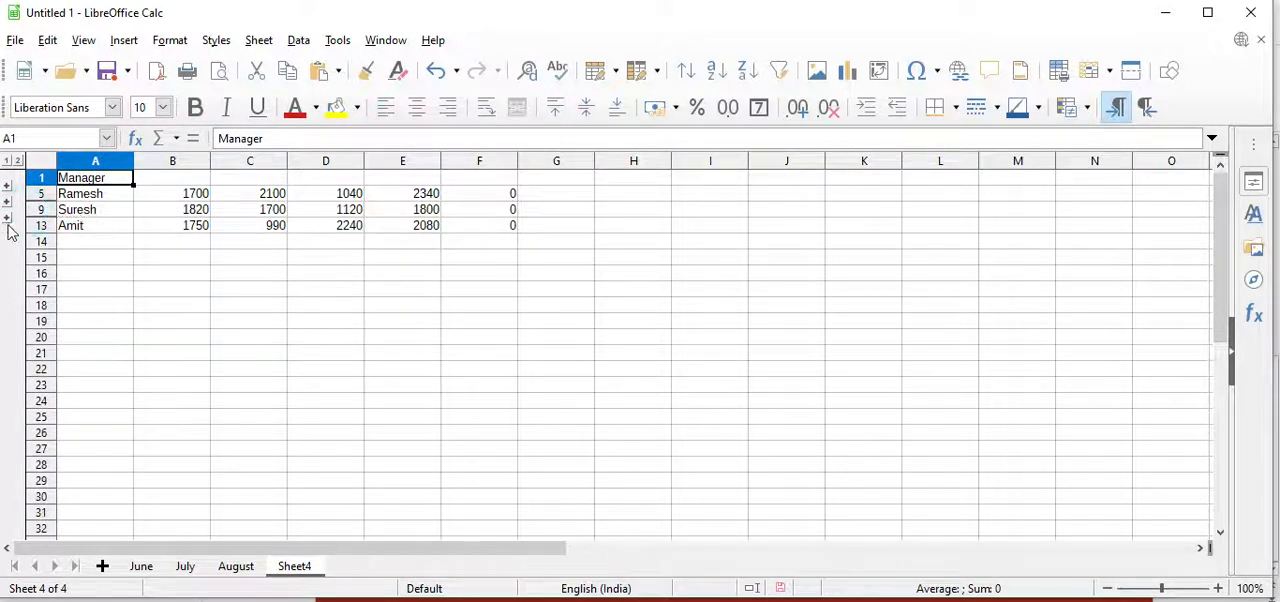
click(7, 218)
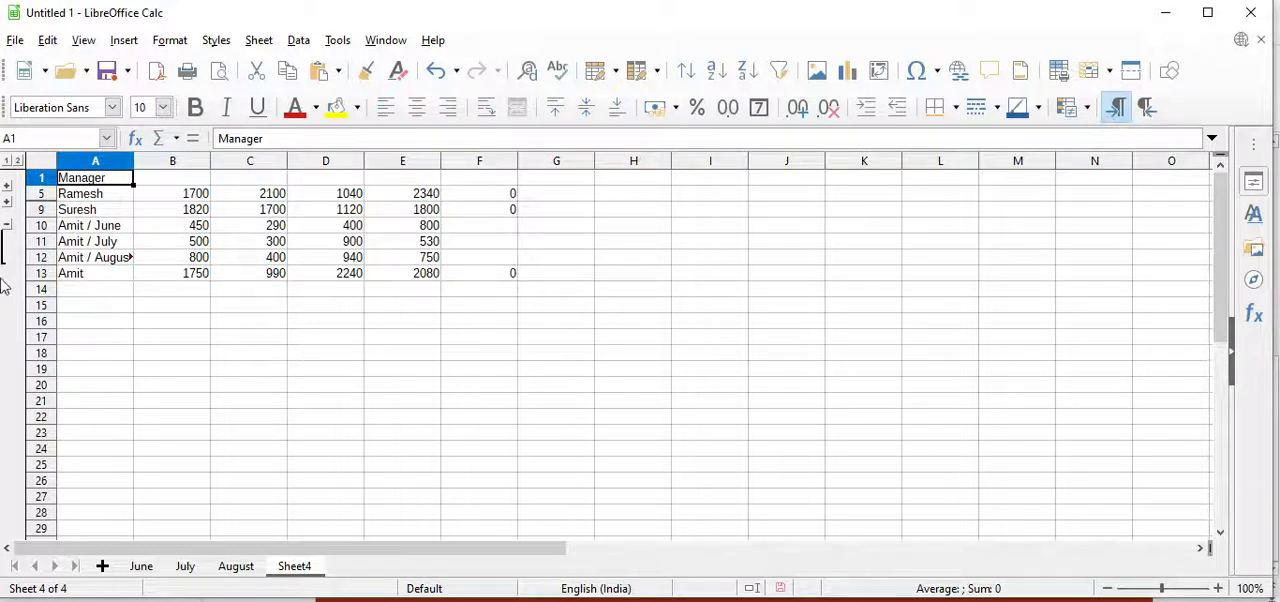
click(8, 226)
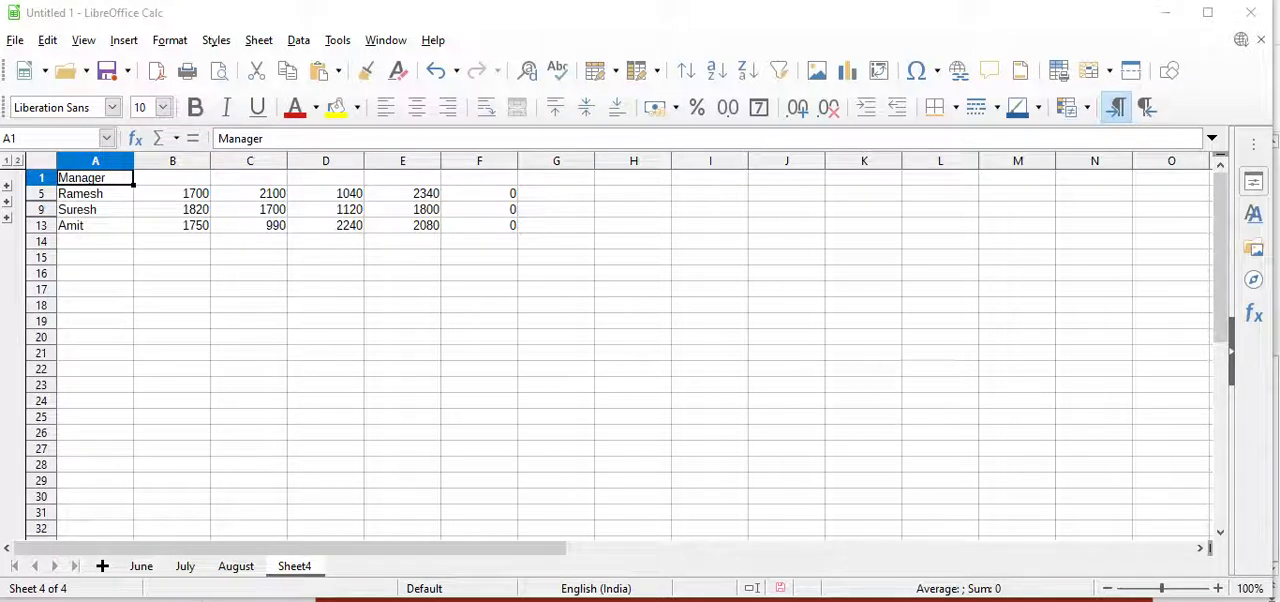
Insert a new sheet and consolidate the June, July and August ranges into Sheet5 at A1 using Max, with row labels and link to source data
click(103, 567)
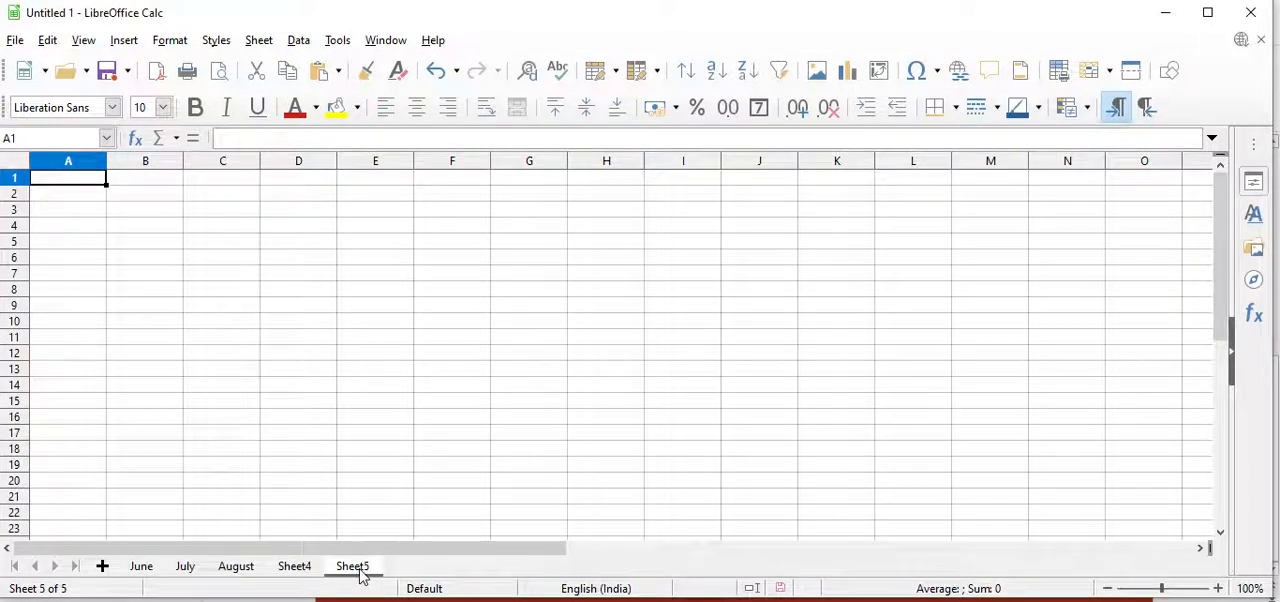
click(297, 42)
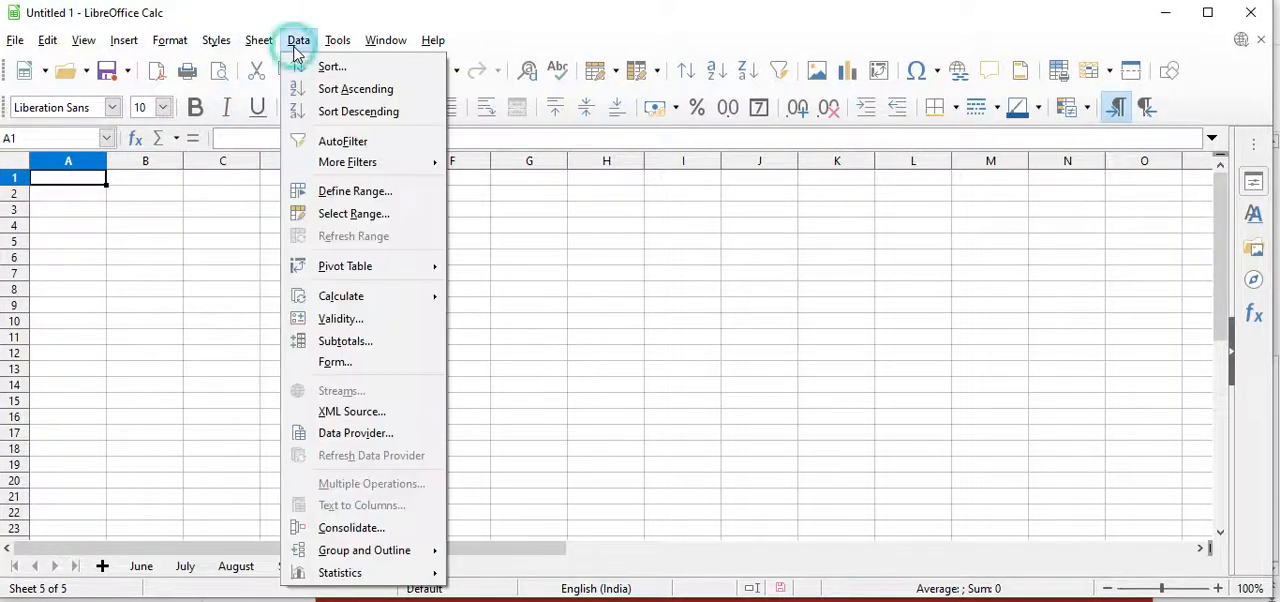
click(369, 529)
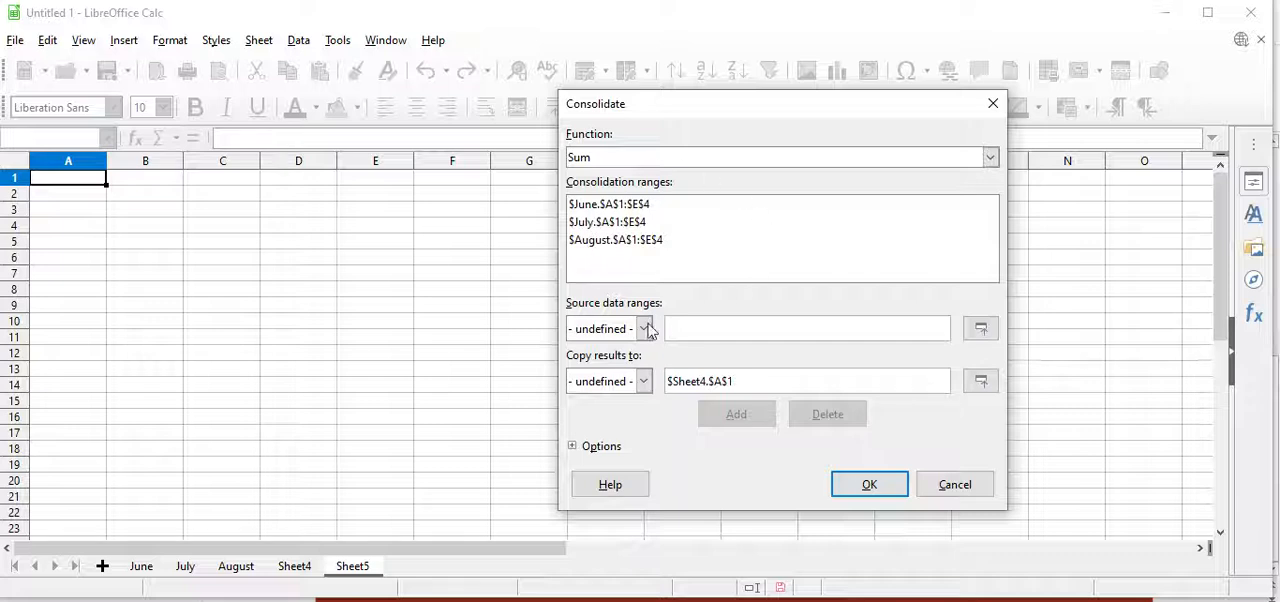
click(628, 160)
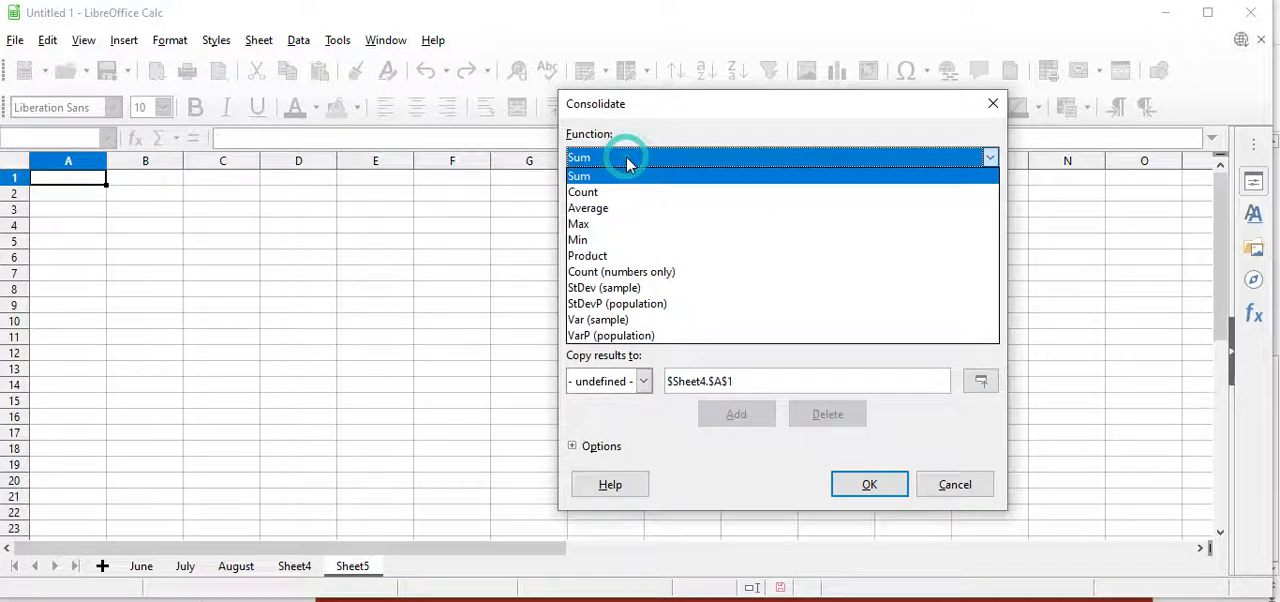
click(579, 226)
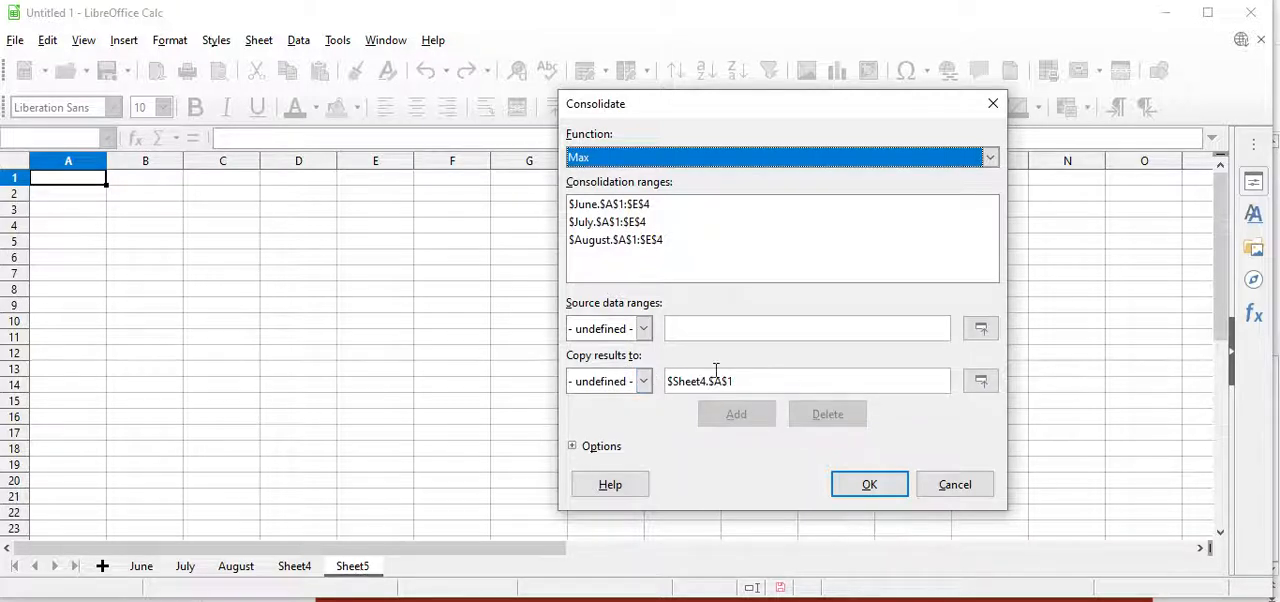
click(645, 381)
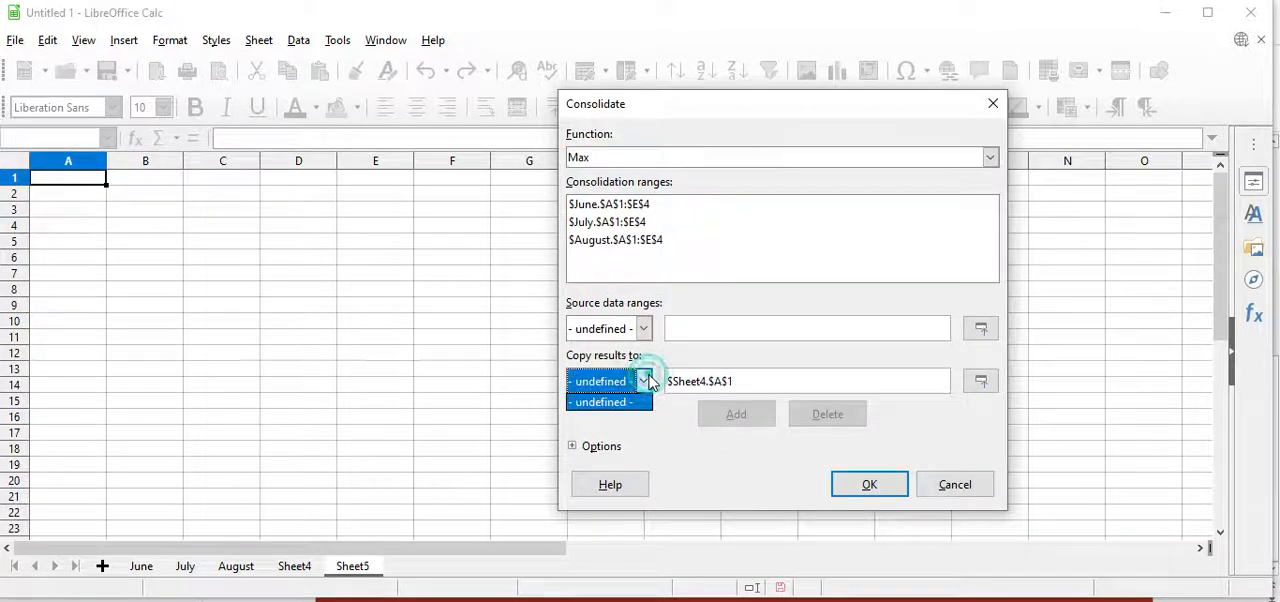
click(647, 381)
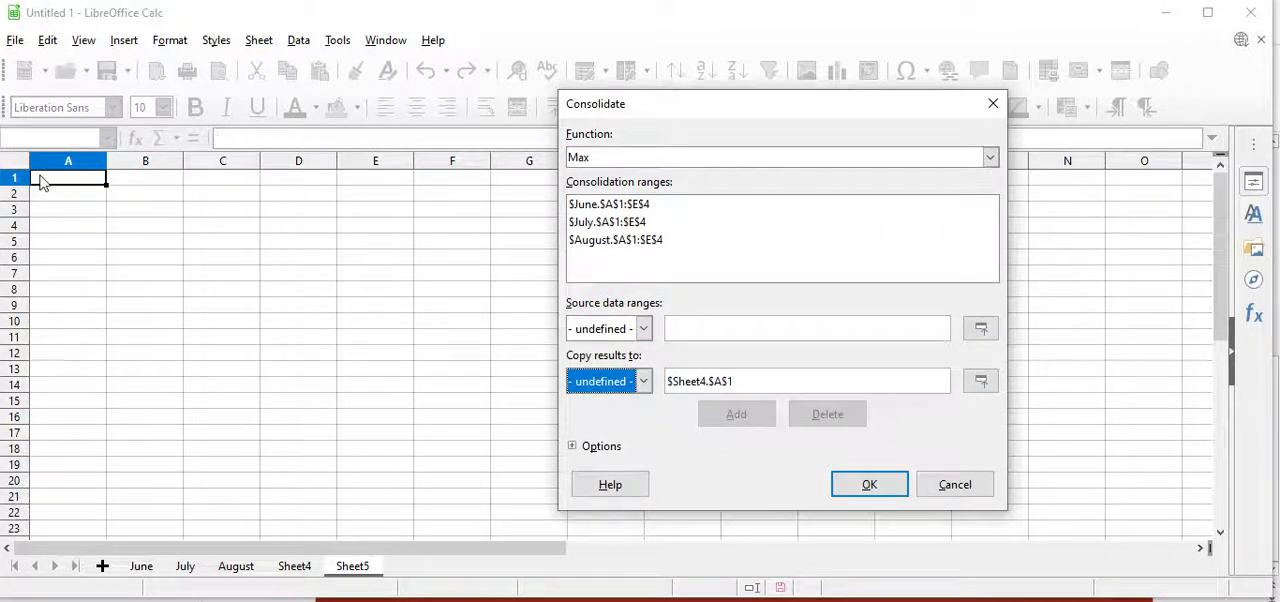
drag(41, 180, 397, 258)
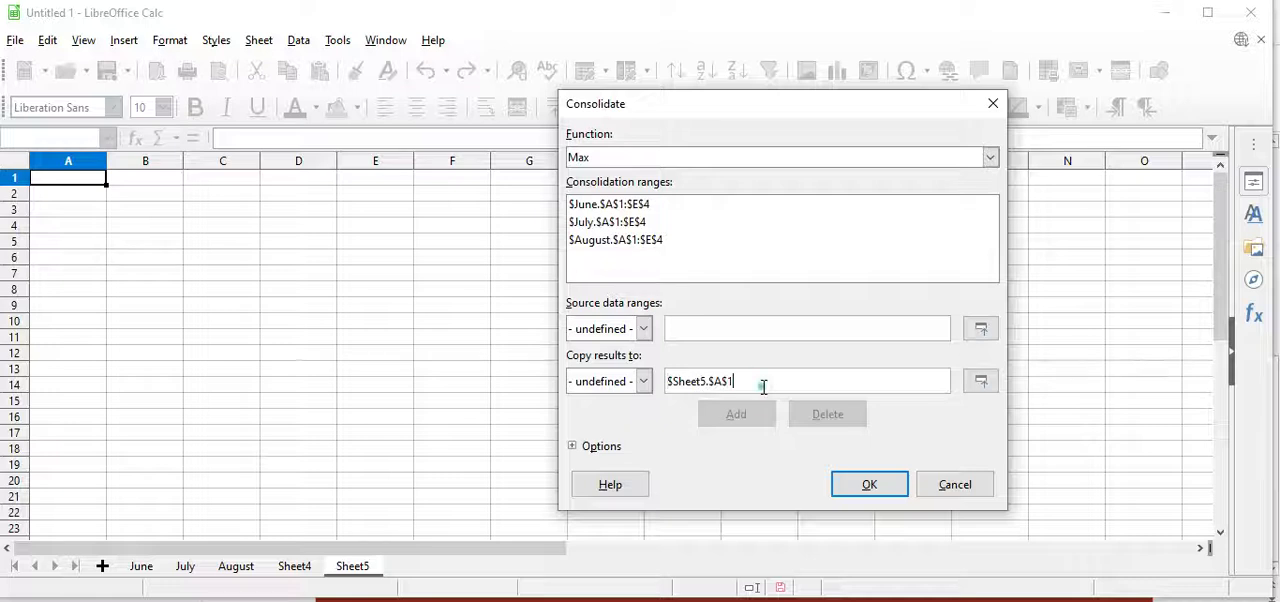
click(603, 450)
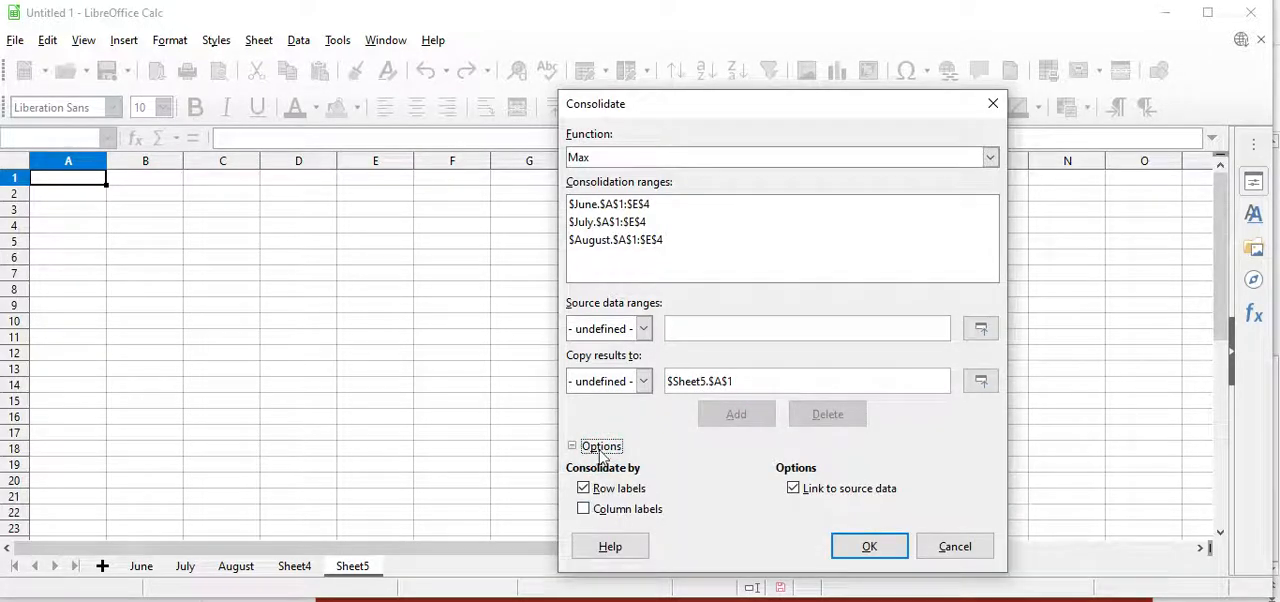
click(881, 556)
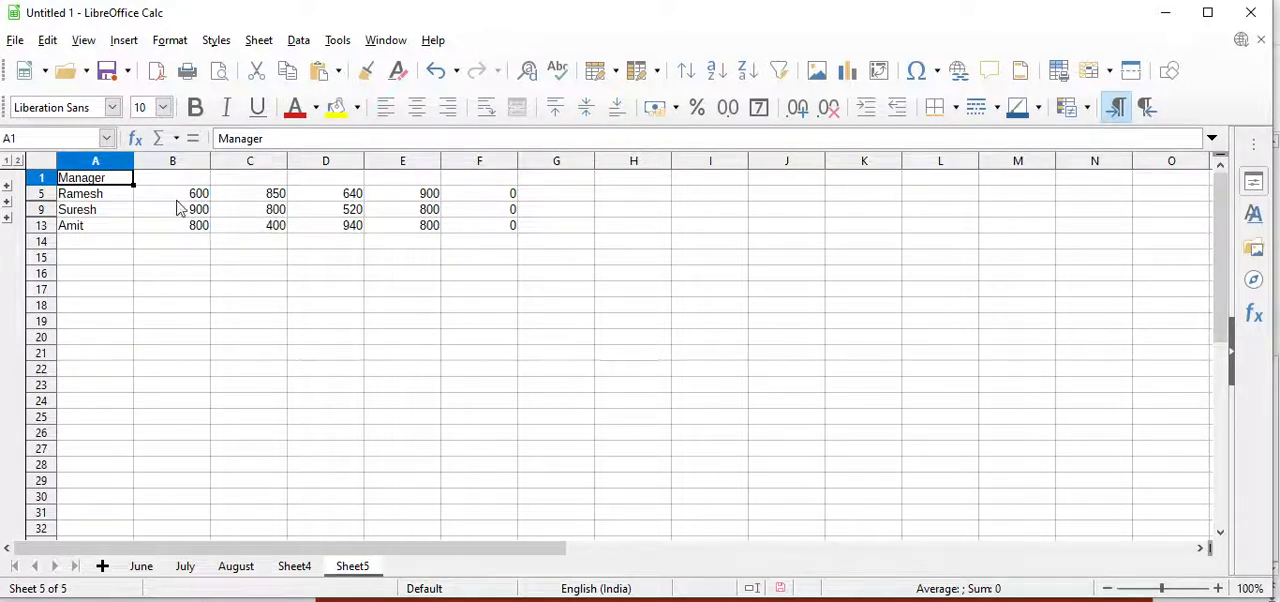
Expand and collapse Ramesh's outline group on Sheet5, then return to Calc's Sheet4 to compare the Sum summary
click(7, 190)
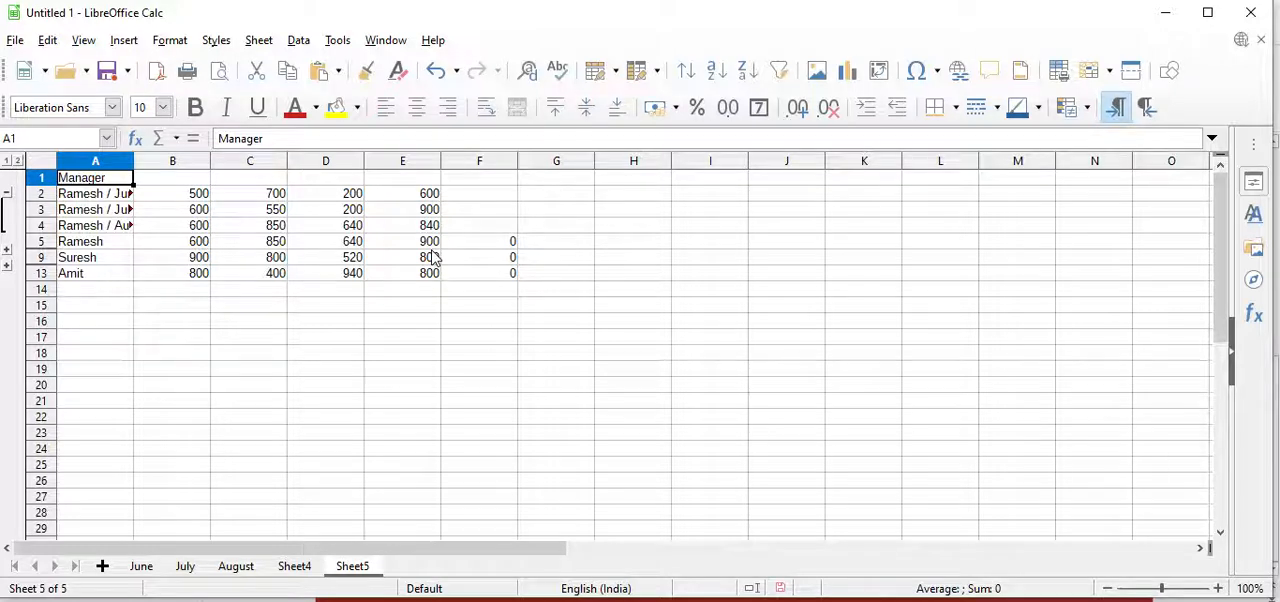
click(7, 192)
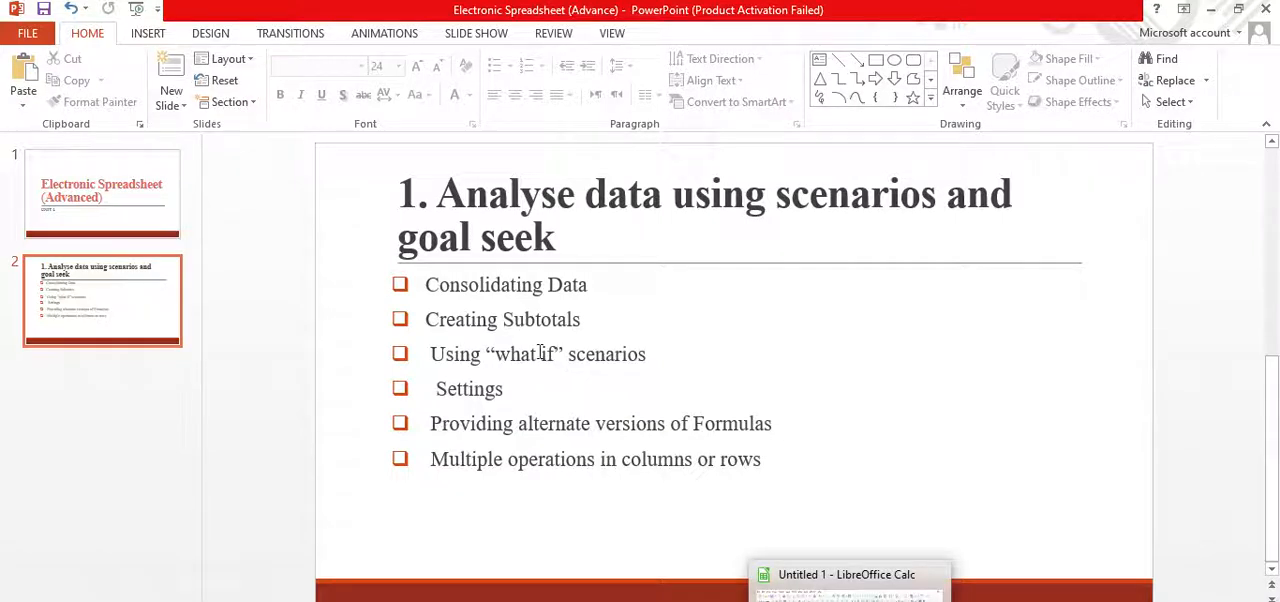
mouse_move(849, 601)
click(848, 592)
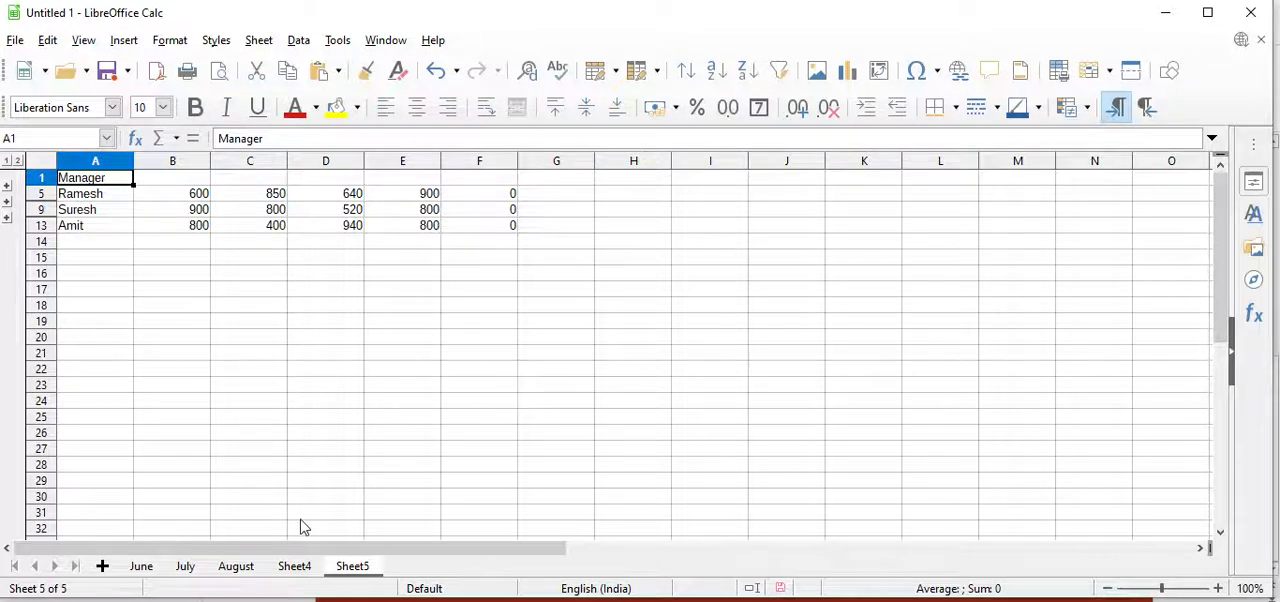
click(286, 563)
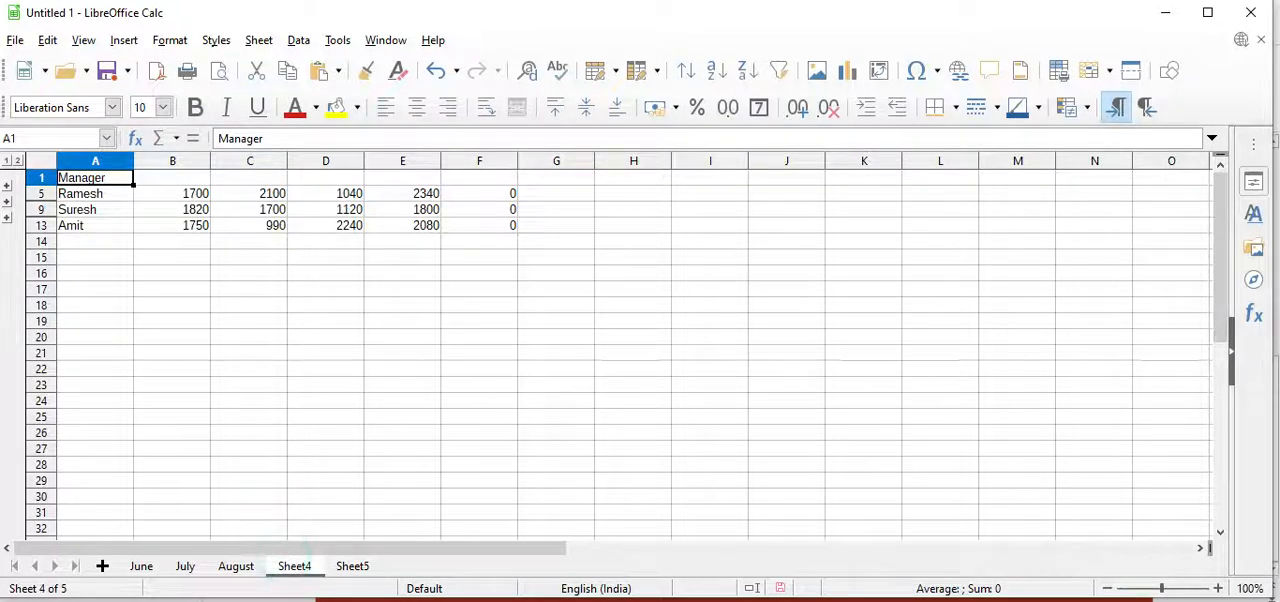